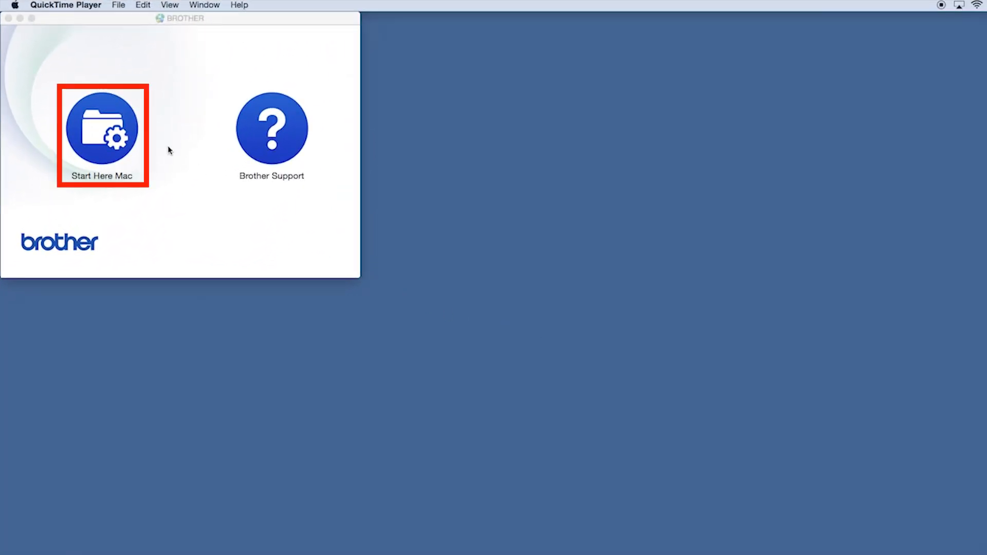
# Step: Launch the downloaded Start Here Mac setup app and confirm the macOS security warning
pyautogui.click(123, 129)
pyautogui.doubleClick(103, 130)
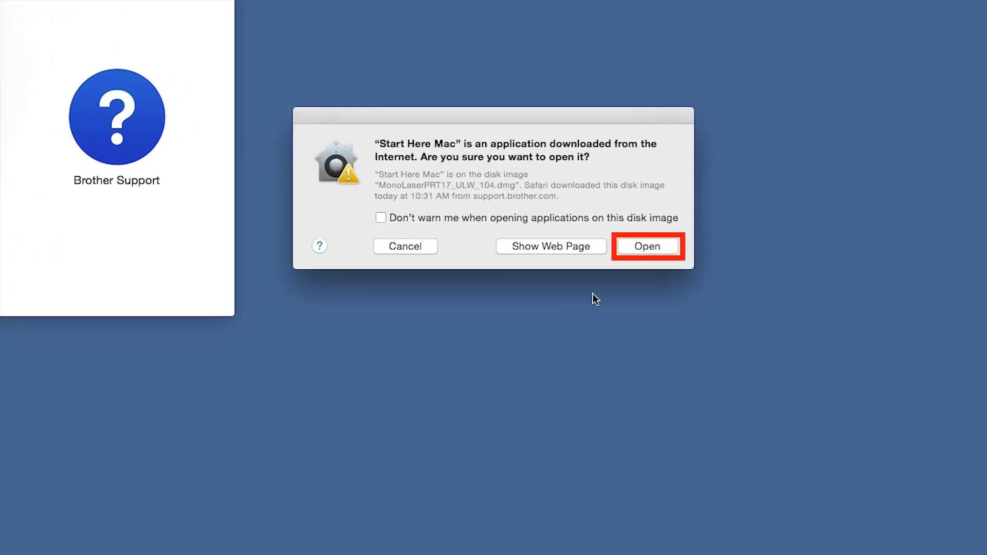
pyautogui.click(648, 246)
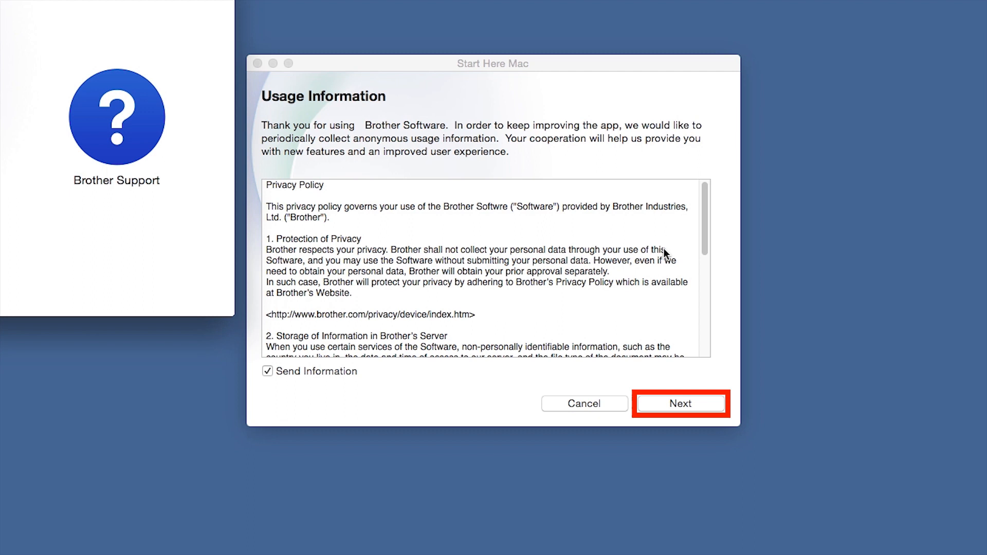
# Step: Accept the usage information and choose Local Connection (USB) for the printer
pyautogui.click(712, 403)
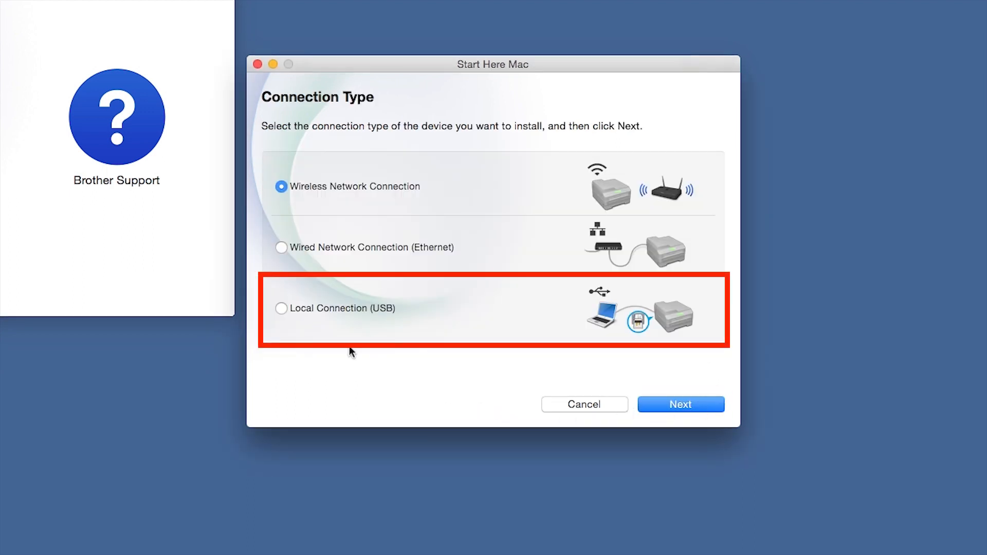
pyautogui.click(282, 309)
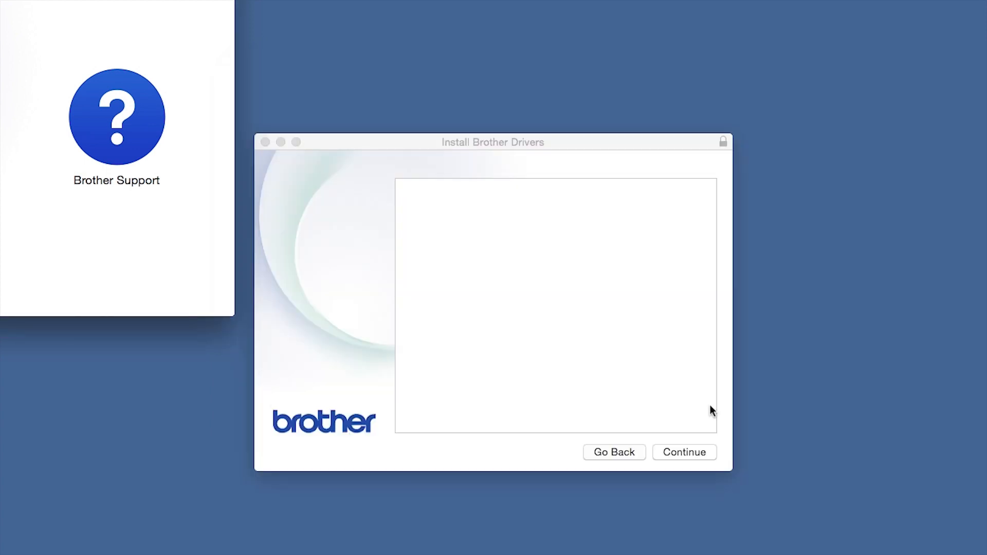
# Step: Move through the installer introduction and Read Me and agree to the Brother licence
pyautogui.click(708, 453)
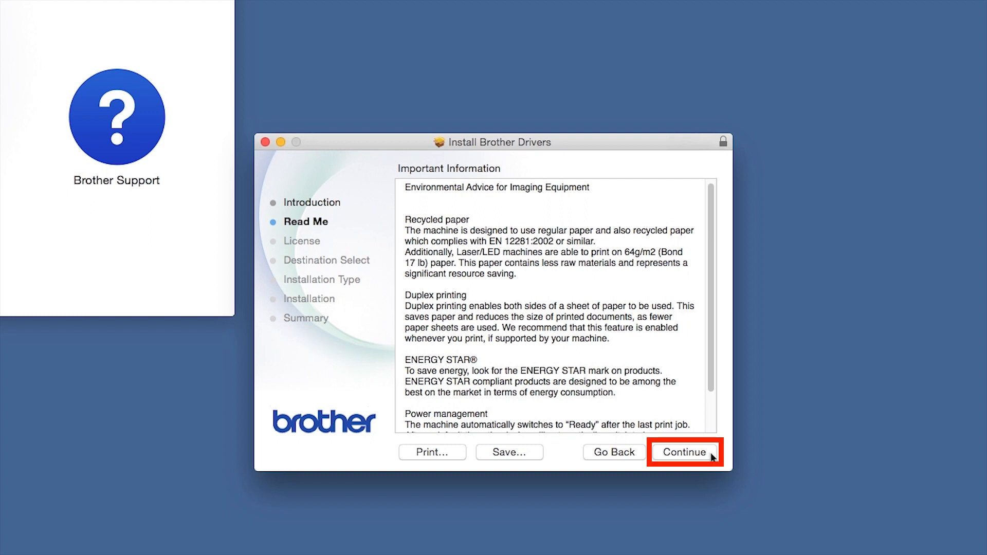
pyautogui.click(694, 453)
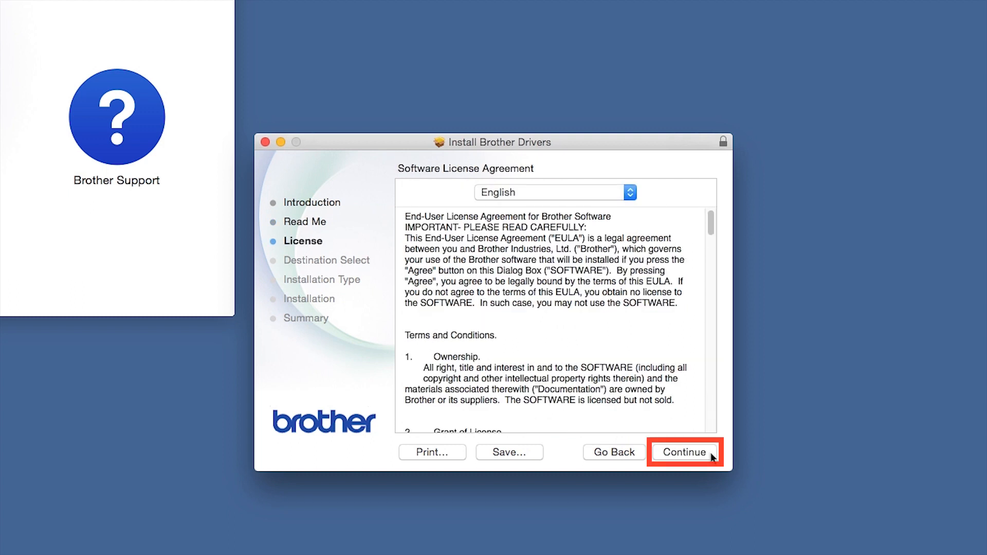
pyautogui.click(710, 453)
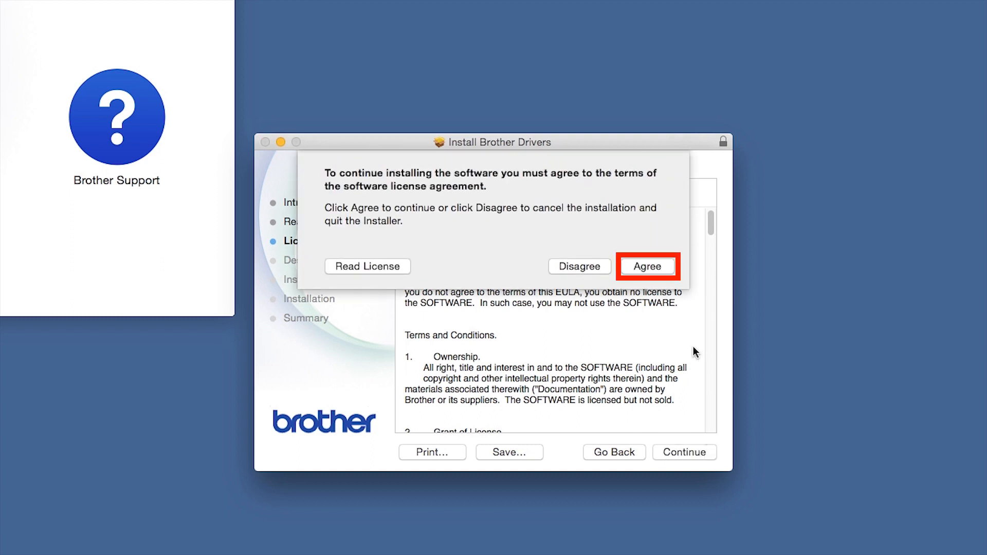
pyautogui.click(670, 267)
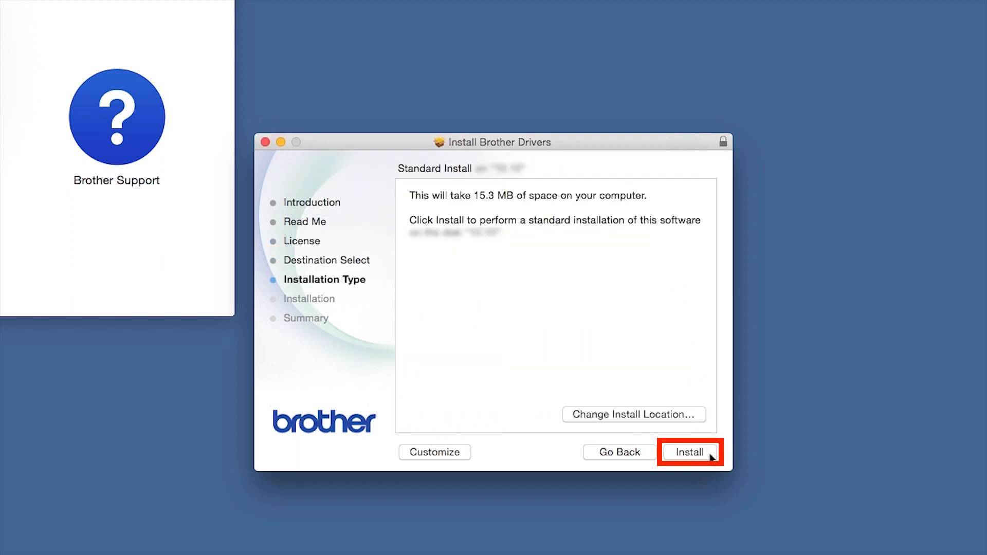
# Step: Install the Brother drivers with admin password authorization and close the finished installer
pyautogui.click(698, 453)
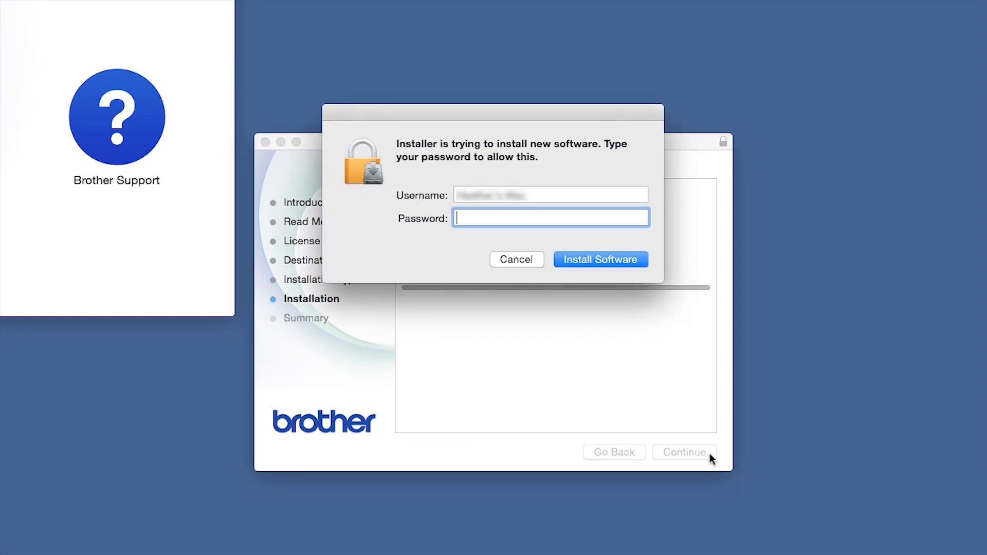
pyautogui.write('•••••••')
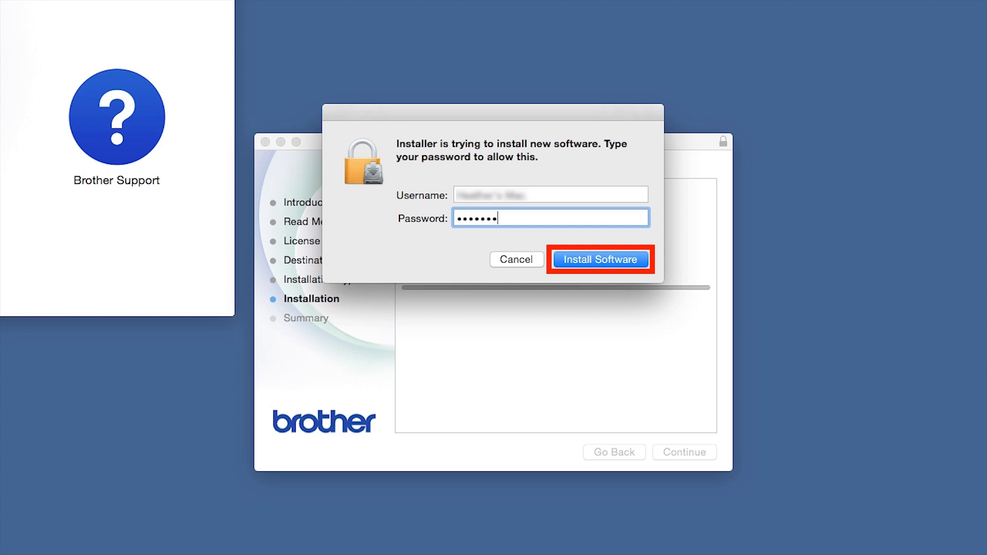
pyautogui.press('Return')
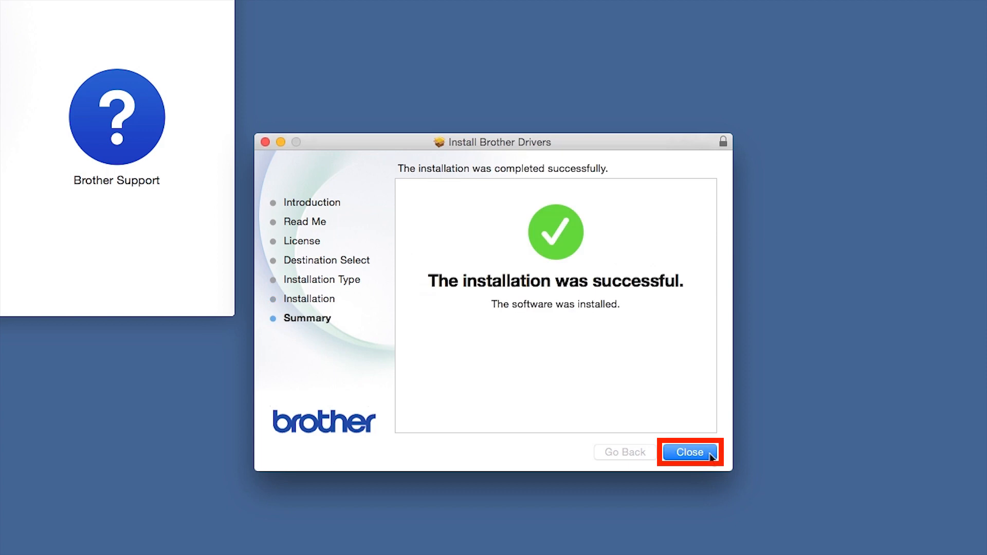
pyautogui.click(712, 455)
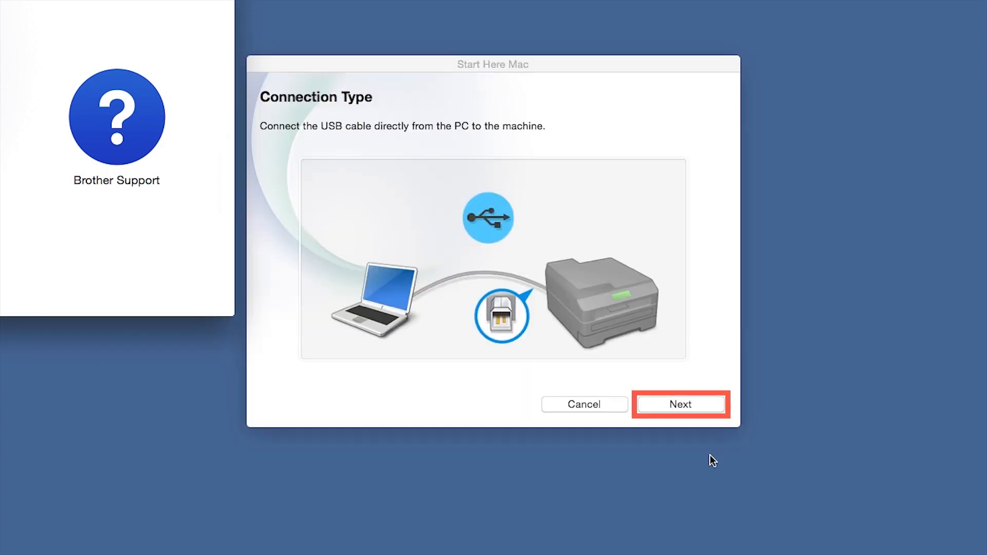
# Step: Continue after connecting the USB cable and select the USB Multifunction Brother printer to add
pyautogui.click(708, 410)
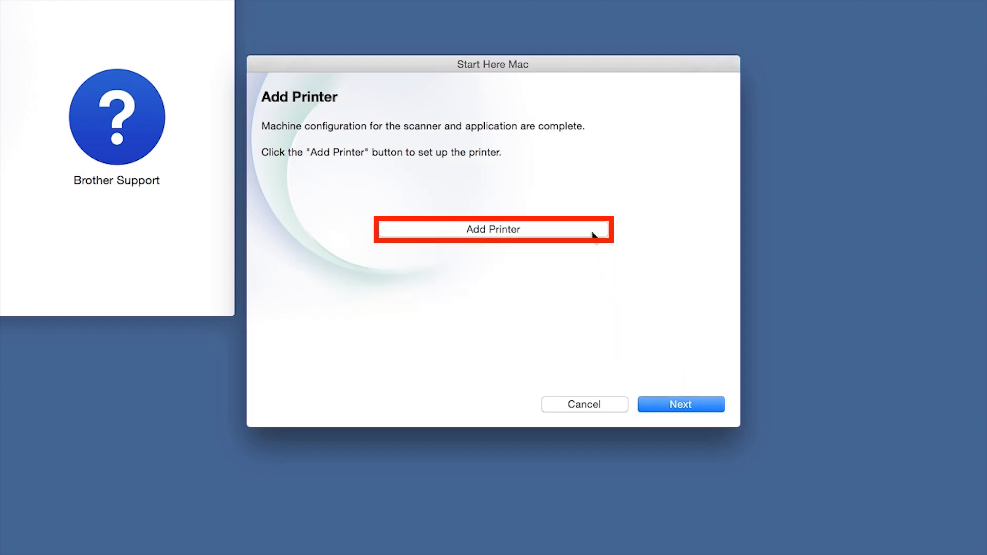
pyautogui.click(594, 234)
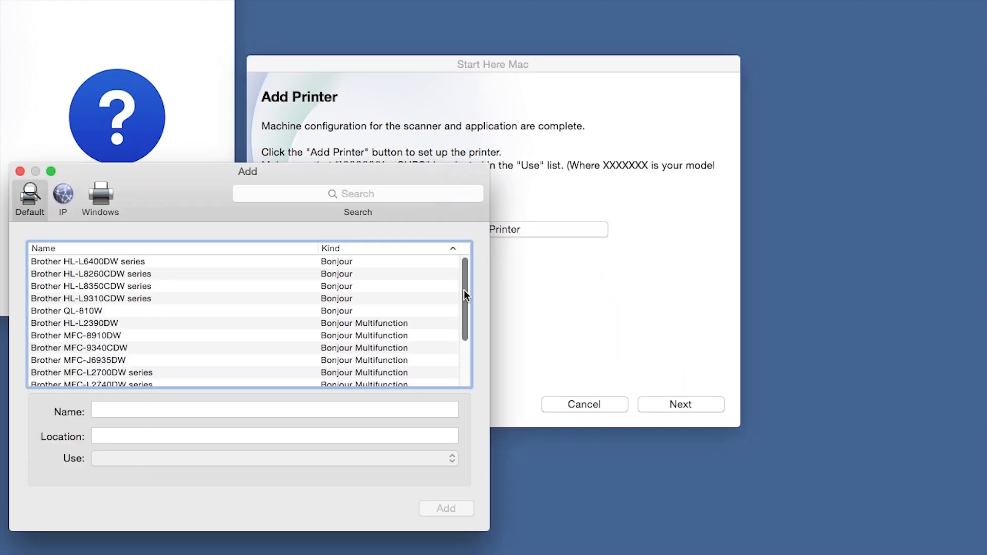
pyautogui.moveTo(464, 289); pyautogui.dragTo(468, 347)
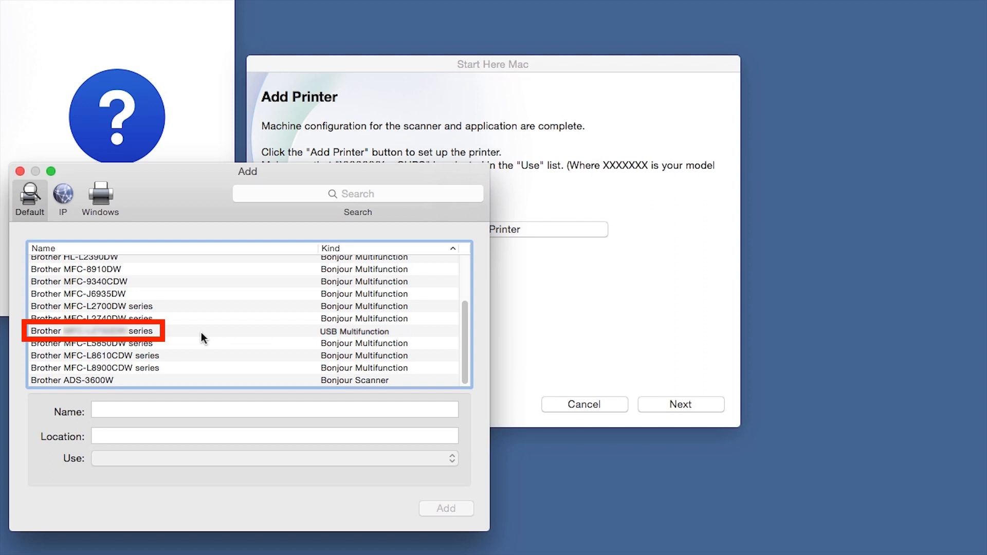
pyautogui.click(201, 332)
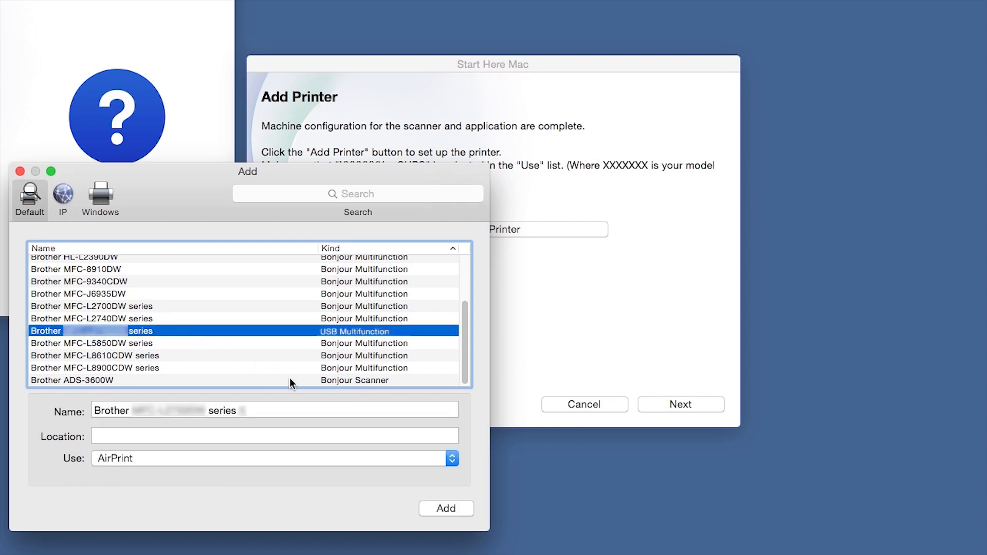
# Step: Choose the Brother CUPS driver in the Use list and add the printer
pyautogui.click(452, 460)
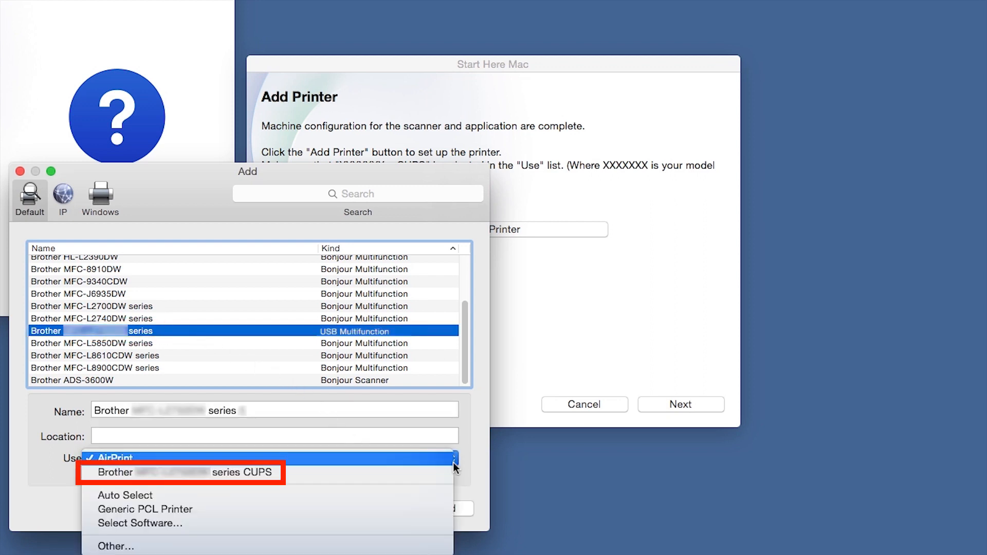
pyautogui.click(448, 471)
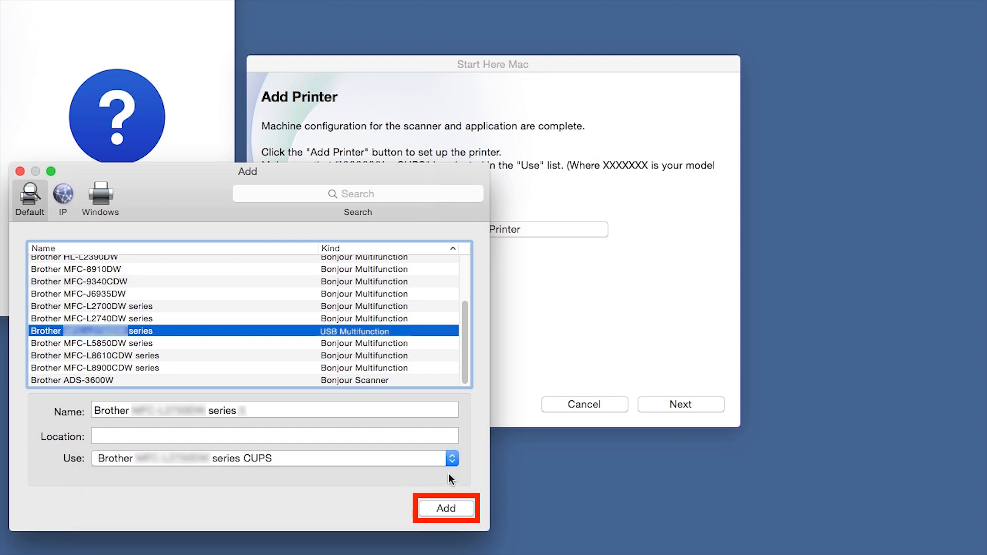
pyautogui.click(446, 508)
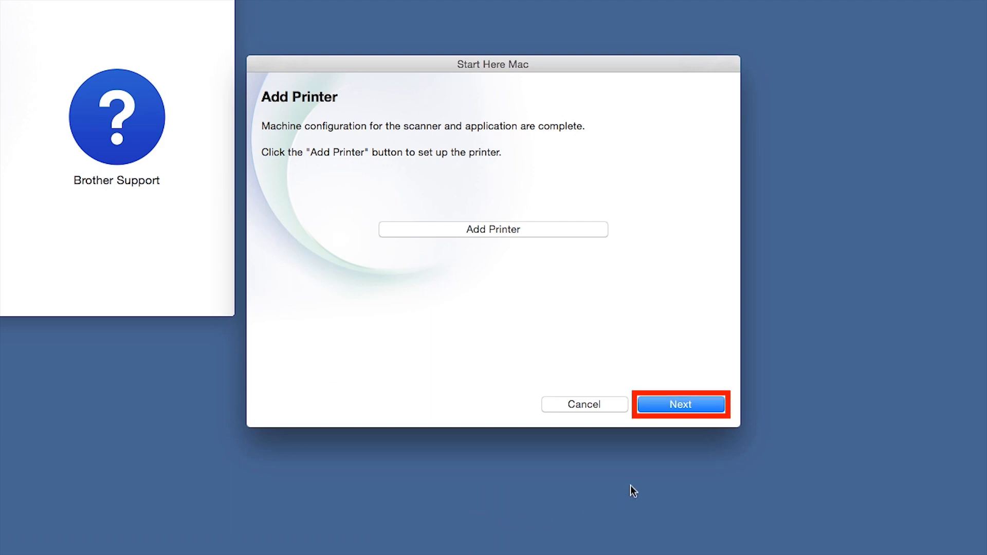
# Step: Send iPrint&Scan to the App Store, then continue past the Brother Support page to Setup Complete
pyautogui.click(712, 406)
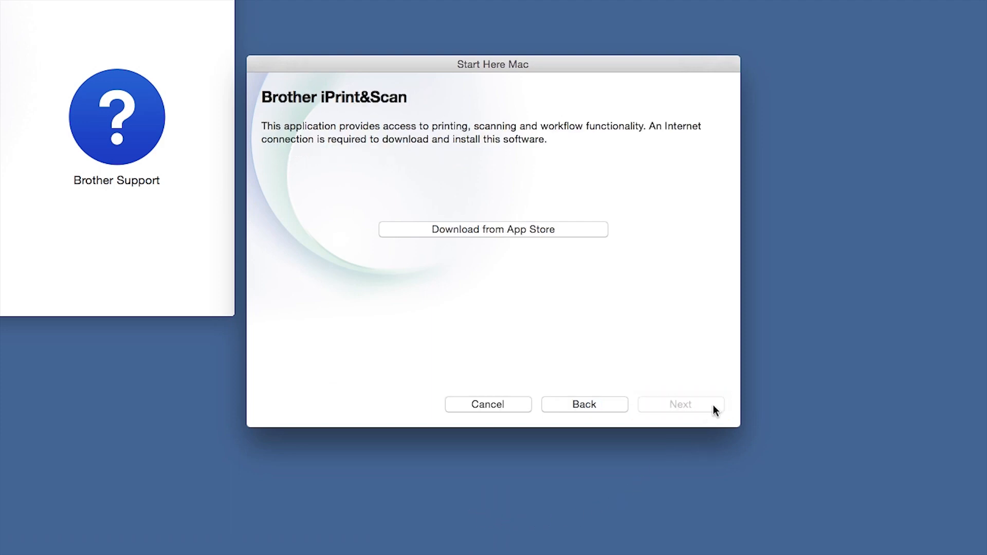
pyautogui.click(588, 234)
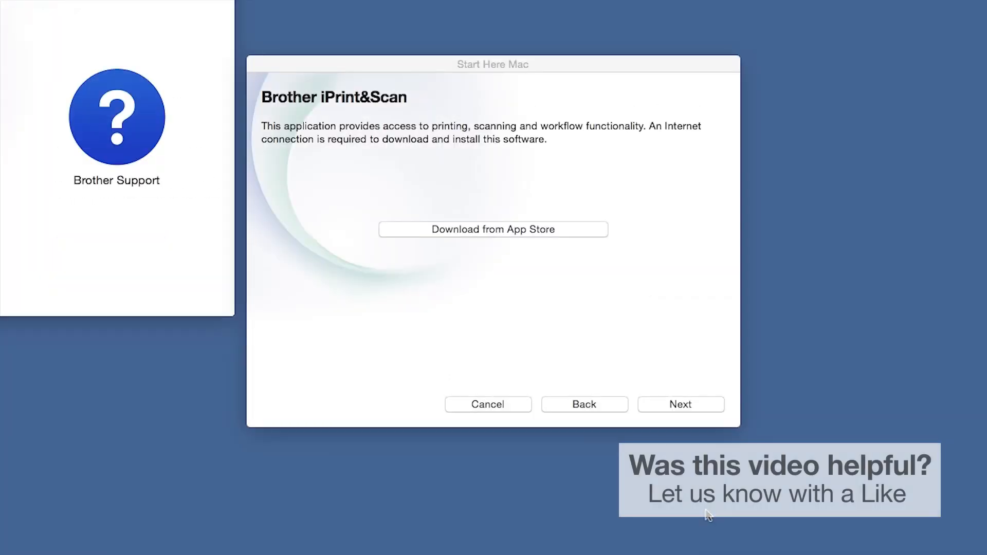
pyautogui.click(709, 403)
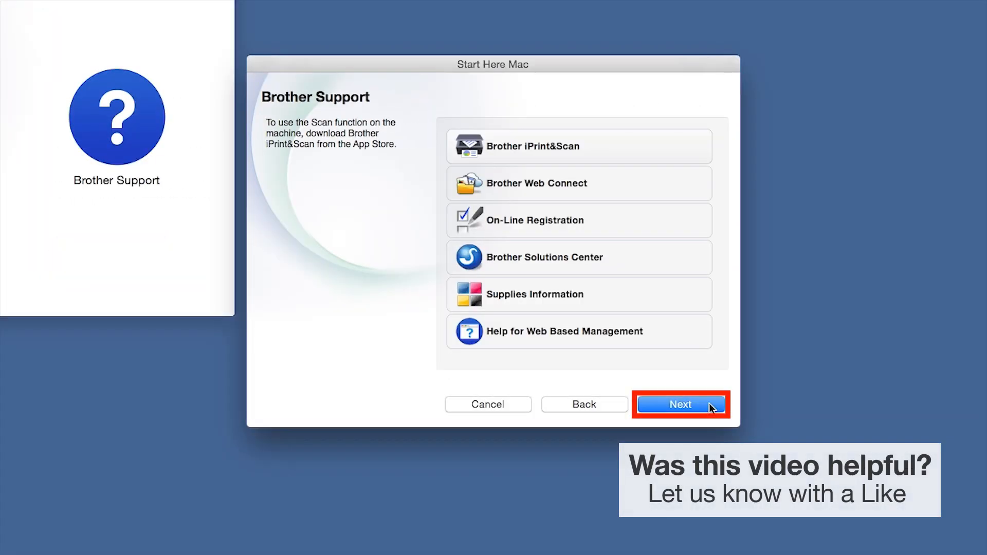
pyautogui.click(709, 404)
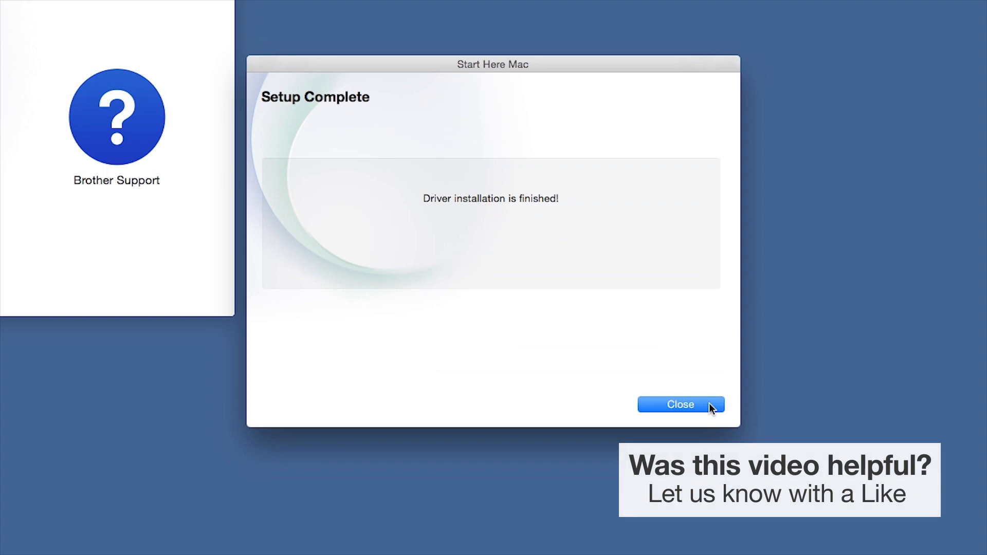